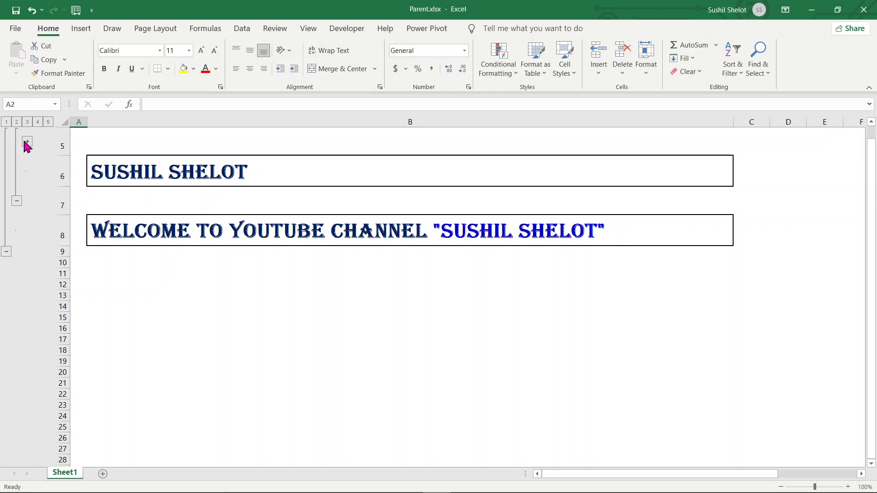
# Expand the collapsed outline group beside row 5 to show rows 3–4.
pyautogui.click(27, 142)
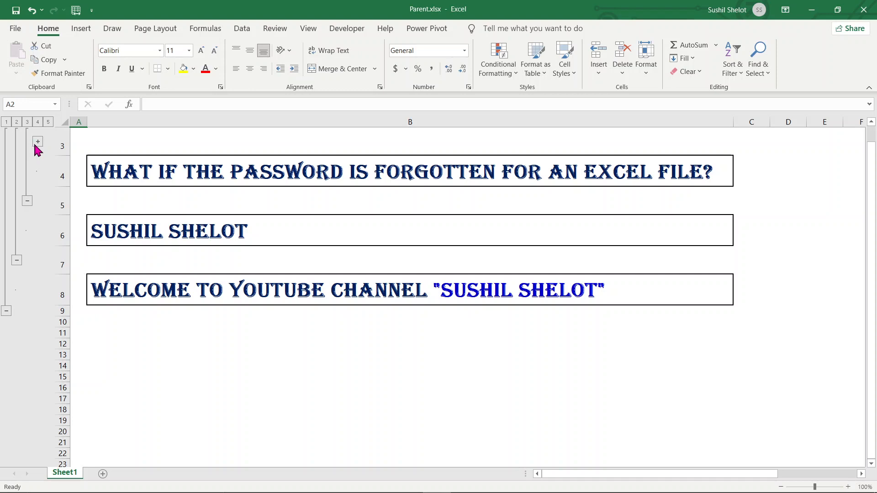
# Expand the top outline group to reveal rows 1–2 and select the welcome banner in B2.
pyautogui.click(38, 143)
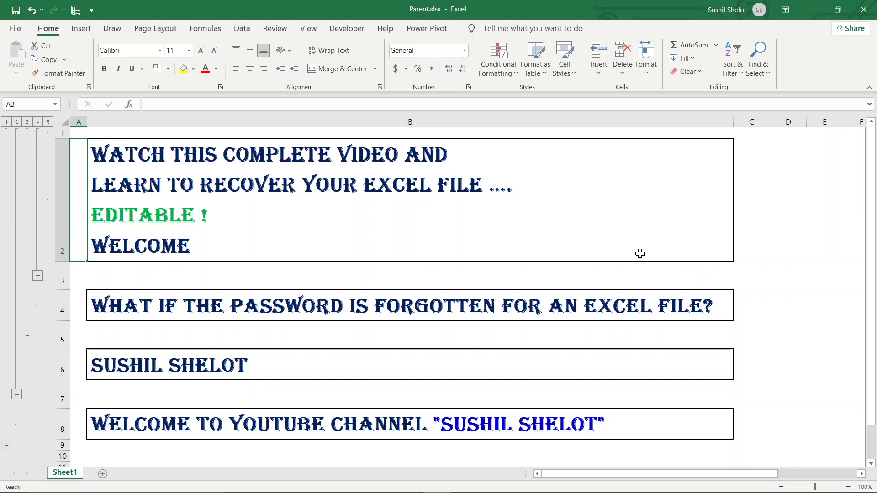
pyautogui.click(638, 224)
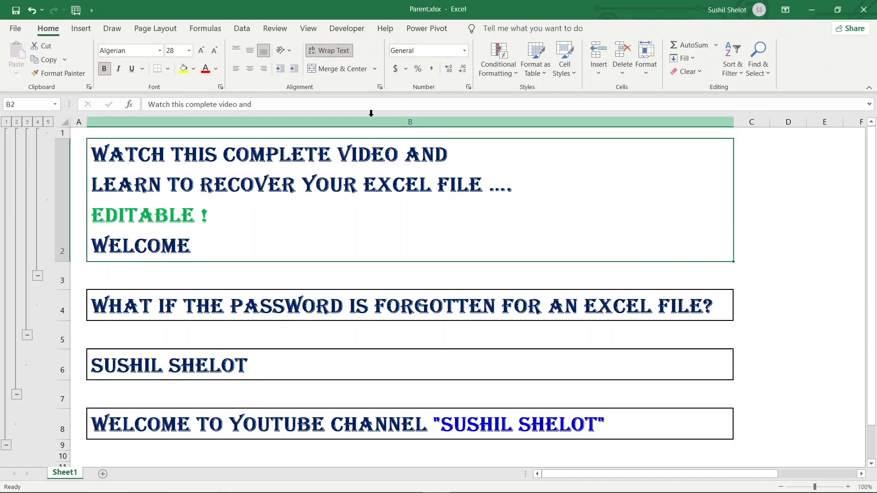
# Protect Sheet1 from the Review tab, entering and confirming the sheet password.
pyautogui.click(277, 27)
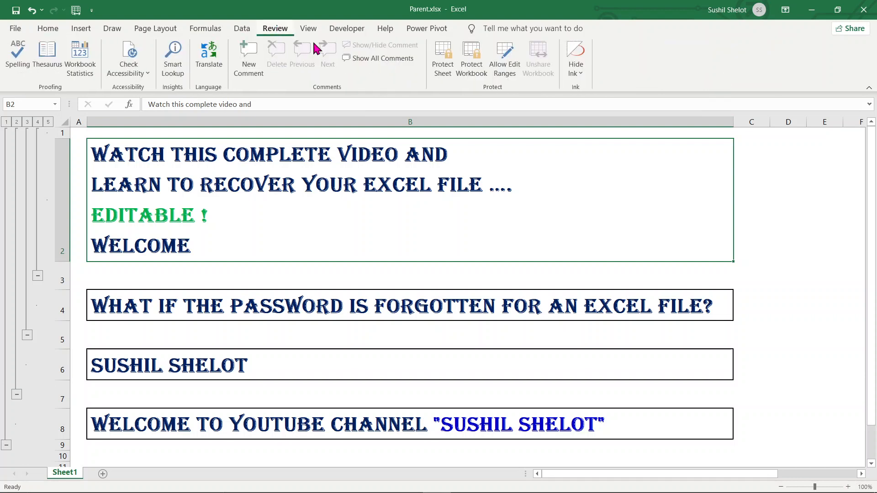
pyautogui.click(447, 58)
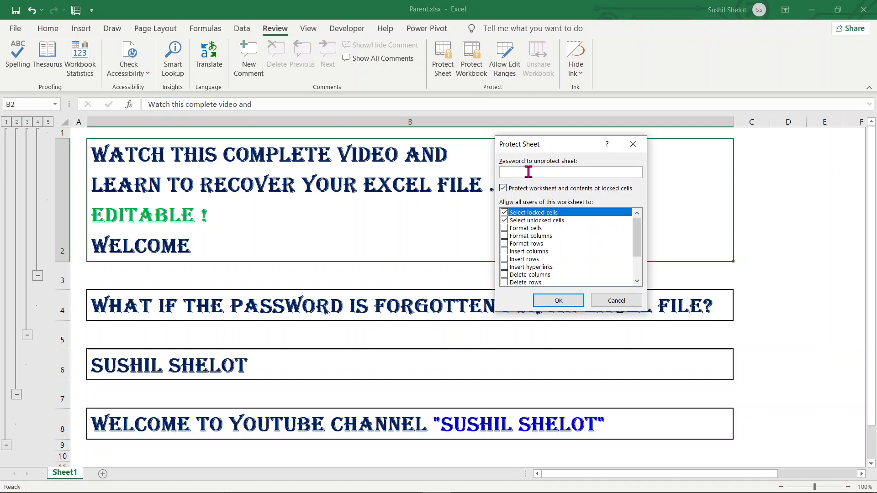
pyautogui.write('123')
pyautogui.click(573, 302)
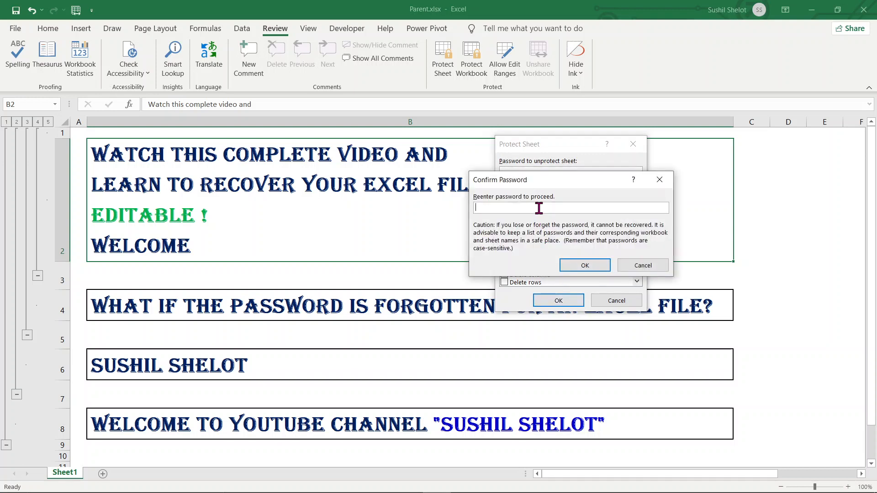
pyautogui.write('123')
pyautogui.click(583, 264)
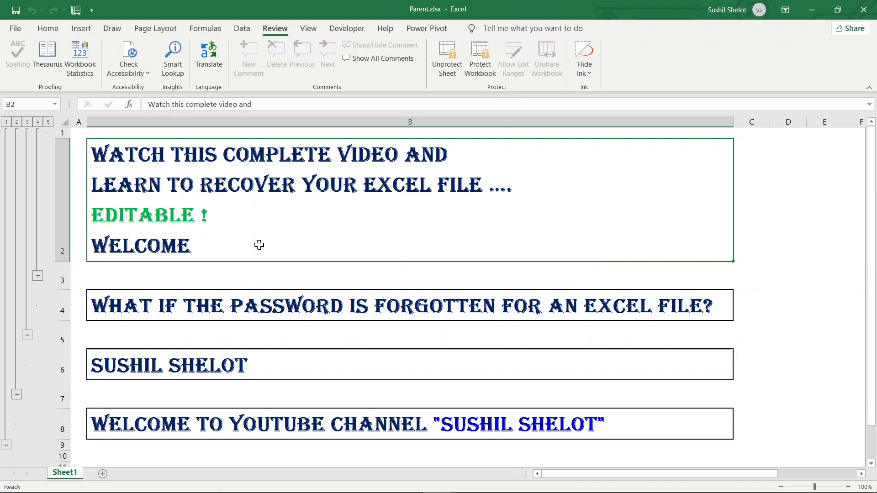
# Try editing the B2 banner and dismiss the protected-sheet warning that appears.
pyautogui.doubleClick(233, 243)
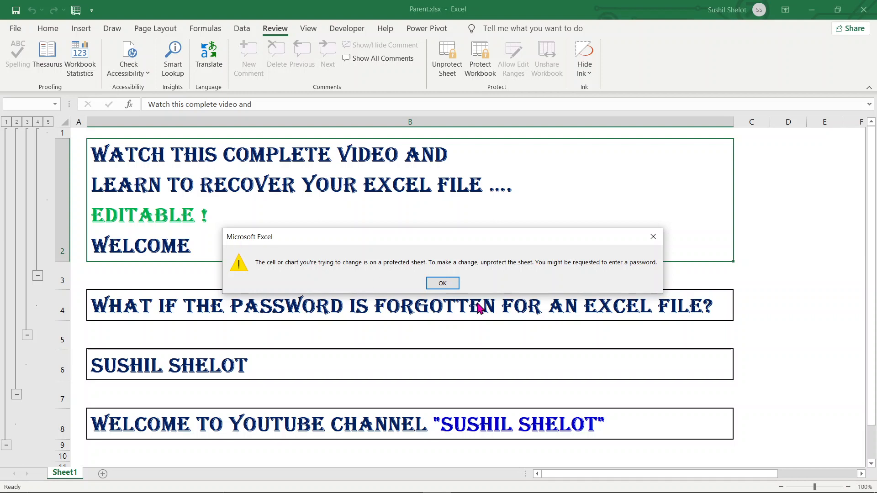
pyautogui.click(445, 286)
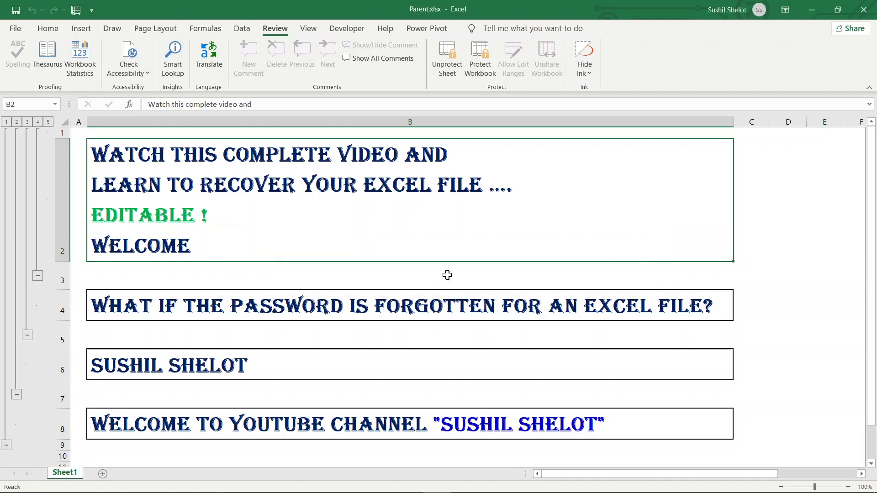
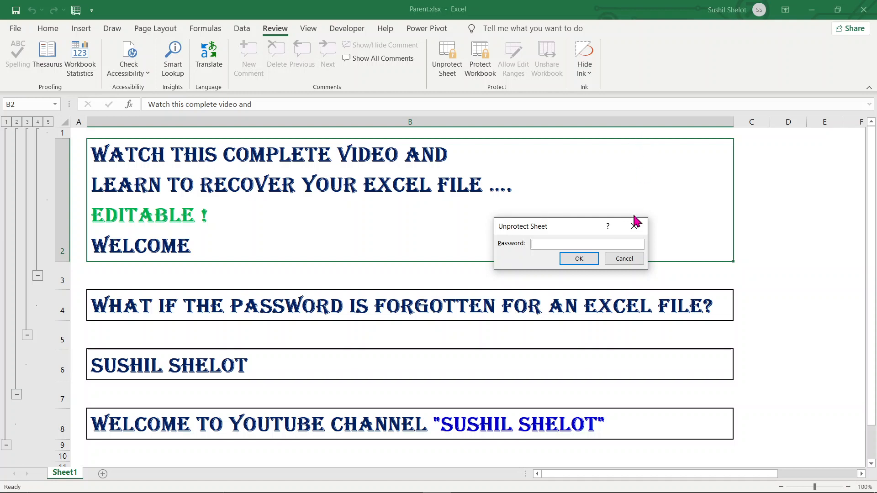
# Cancel the Unprotect Sheet password prompt and save Parent.xlsx.
pyautogui.click(631, 257)
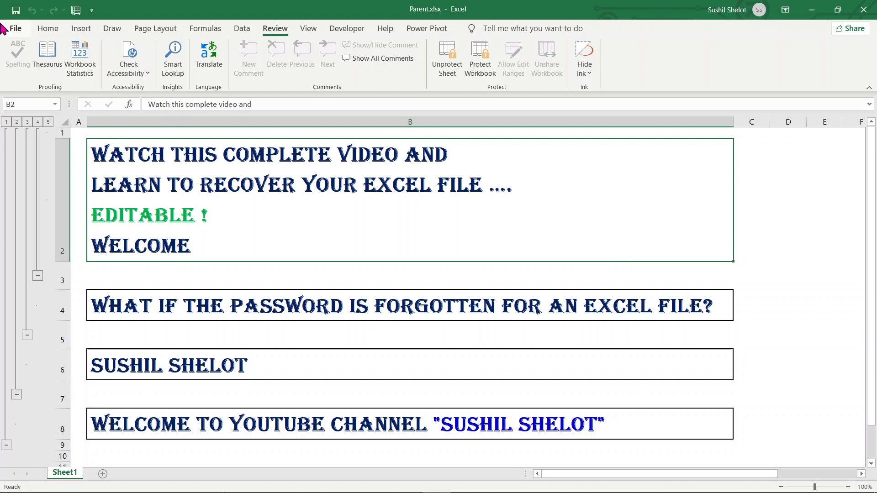
pyautogui.click(12, 13)
# Close Excel and select Parent.xlsx in the Clear password folder.
pyautogui.click(862, 10)
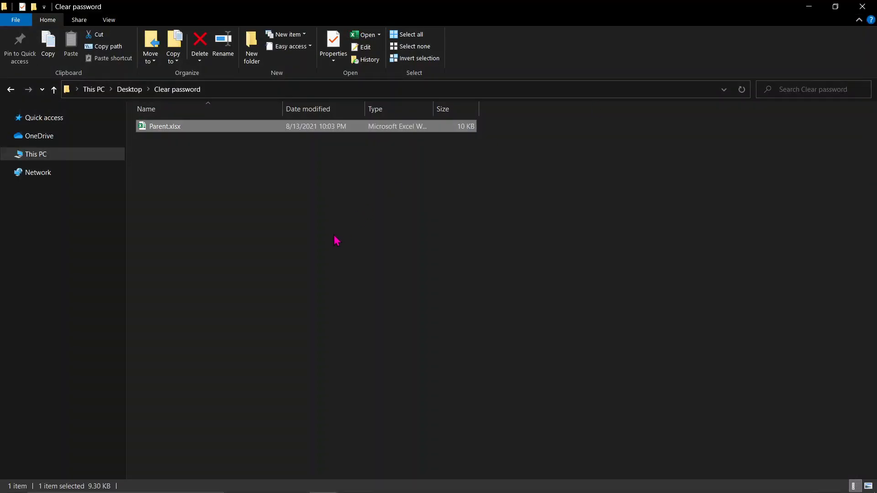
pyautogui.click(335, 241)
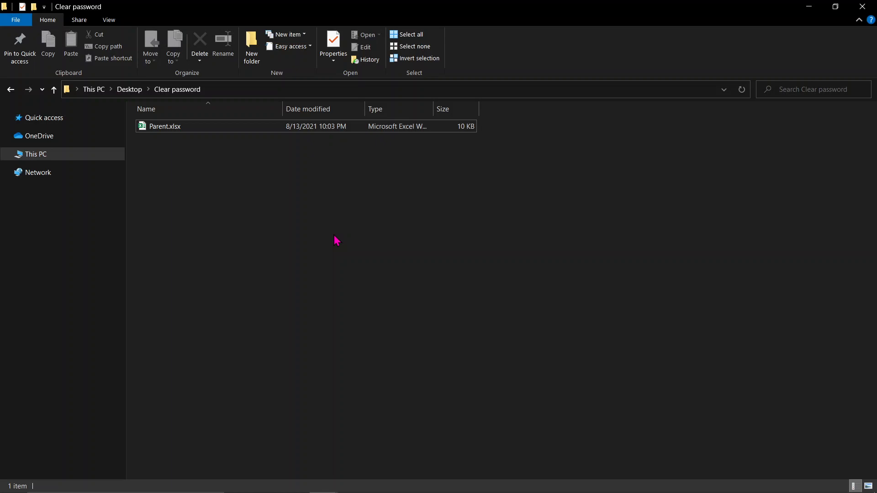
pyautogui.click(173, 127)
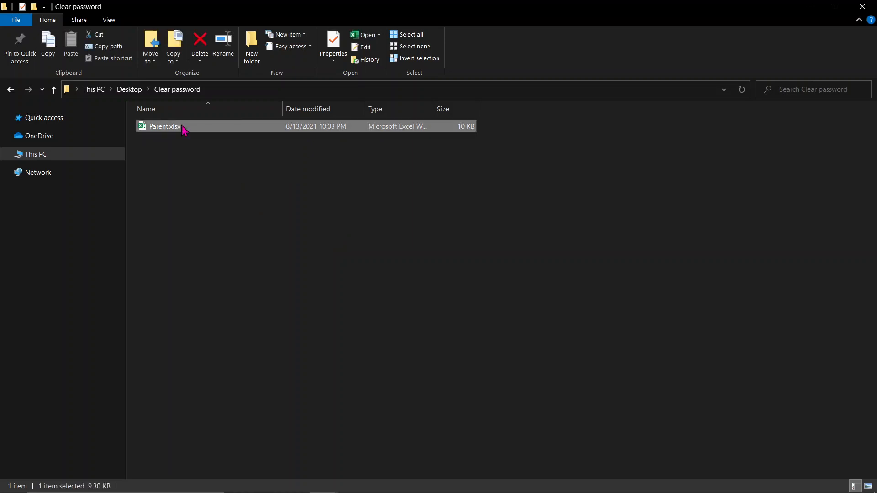
# Change the file's extension from xlsx to zip, accepting the extension warning.
pyautogui.click(184, 129)
pyautogui.moveTo(182, 126); pyautogui.dragTo(170, 127)
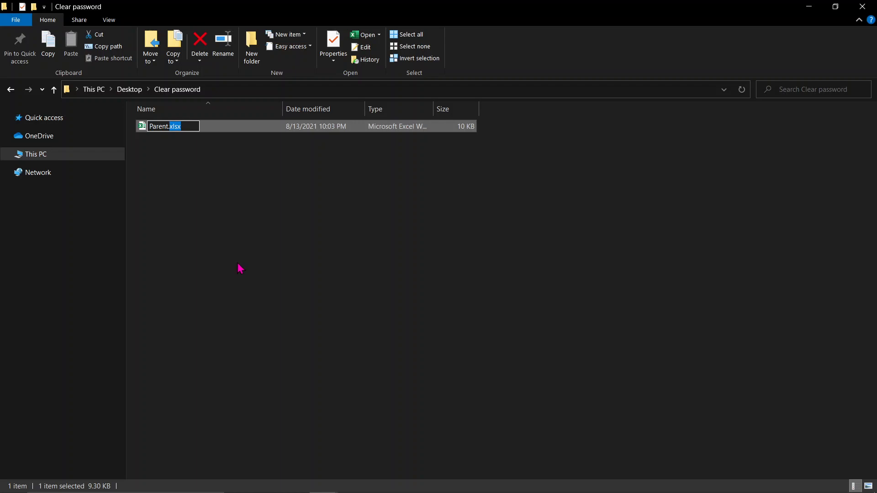
pyautogui.write('zip')
pyautogui.press('Return')
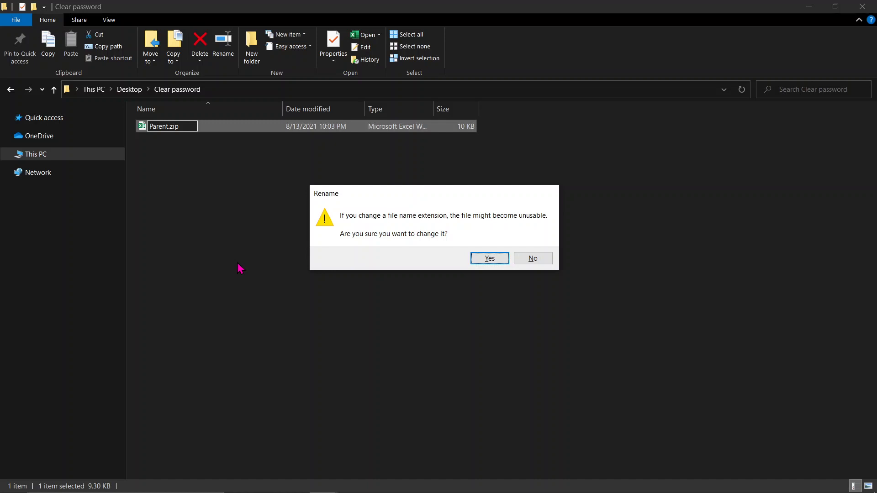
pyautogui.press('Return')
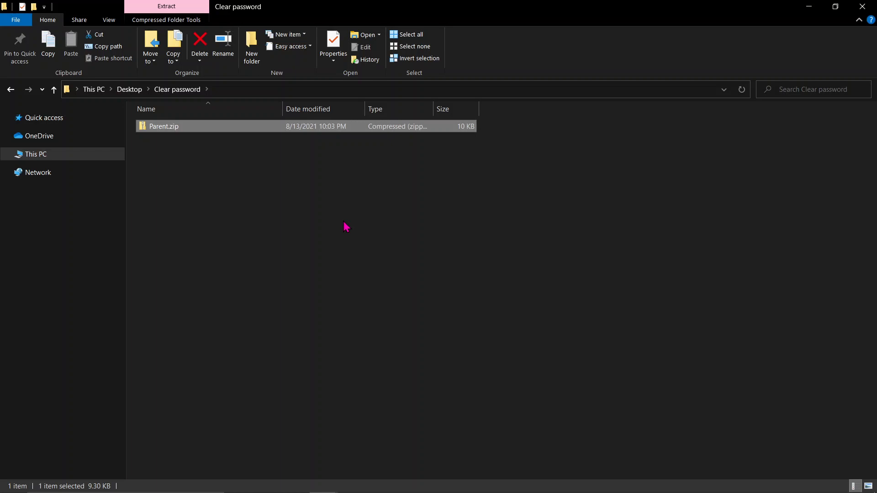
# Extract Parent.zip with 7-Zip's Extract to "Parent\" option.
pyautogui.doubleClick(172, 130)
pyautogui.rightClick(170, 128)
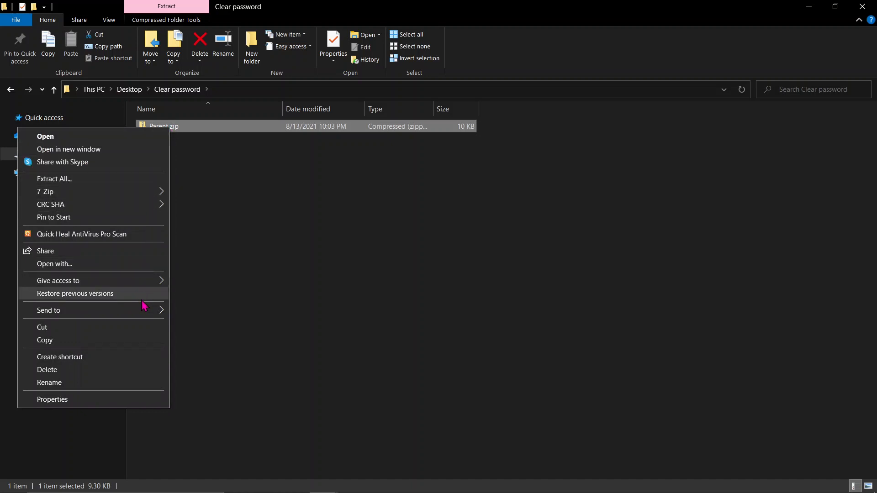
pyautogui.moveTo(141, 199)
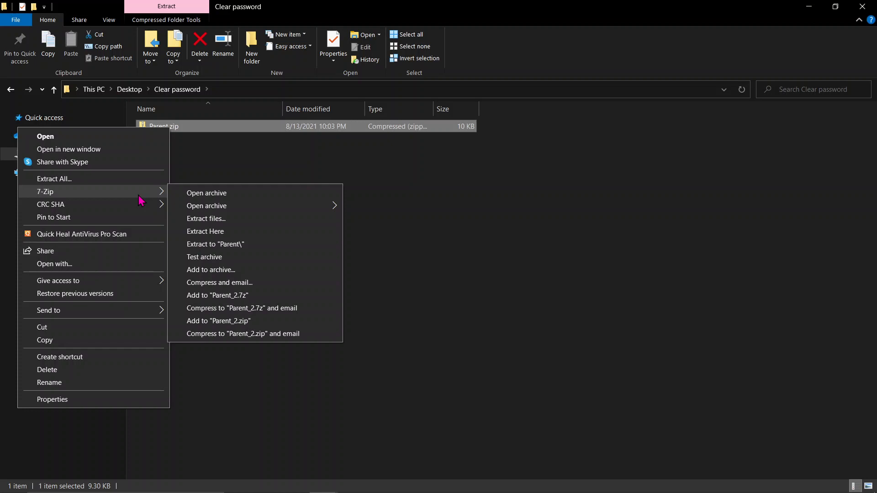
pyautogui.click(209, 246)
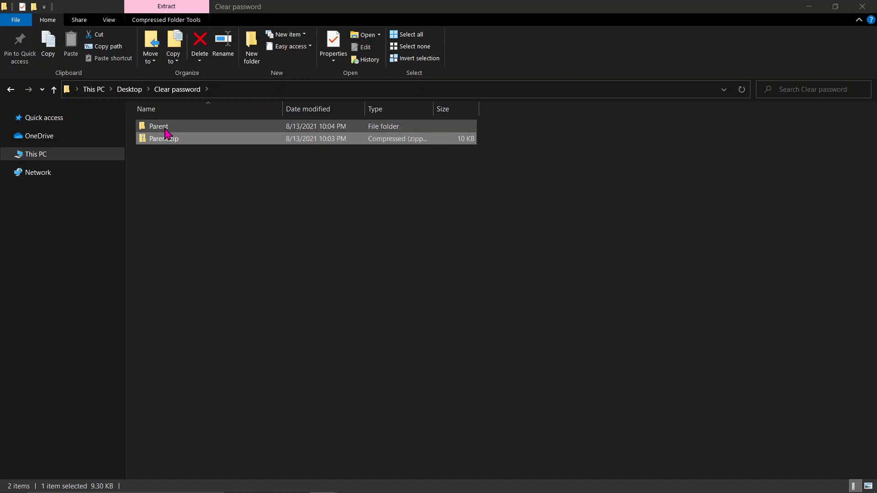
# Navigate into the extracted Parent\xl\worksheets folder.
pyautogui.click(167, 132)
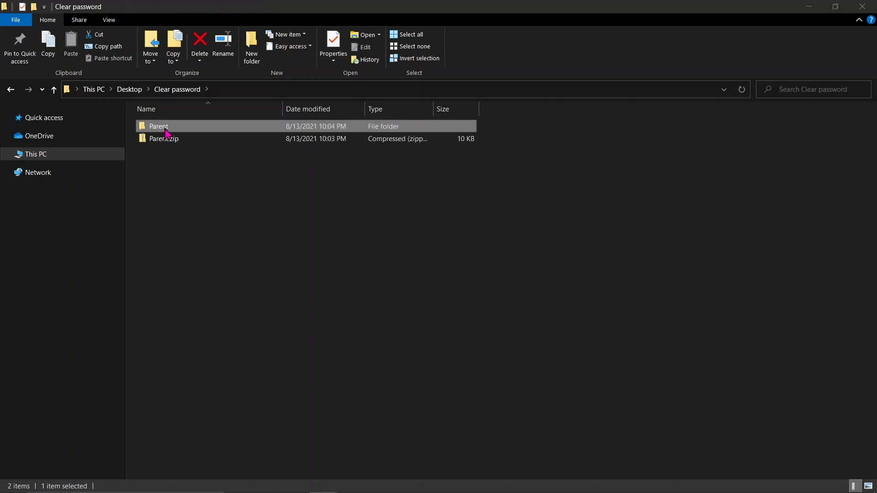
pyautogui.rightClick(167, 132)
pyautogui.click(143, 138)
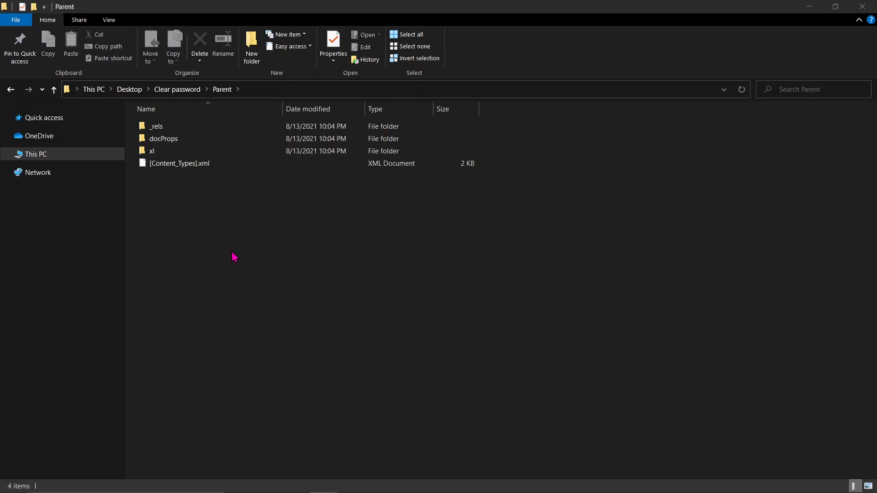
pyautogui.click(154, 153)
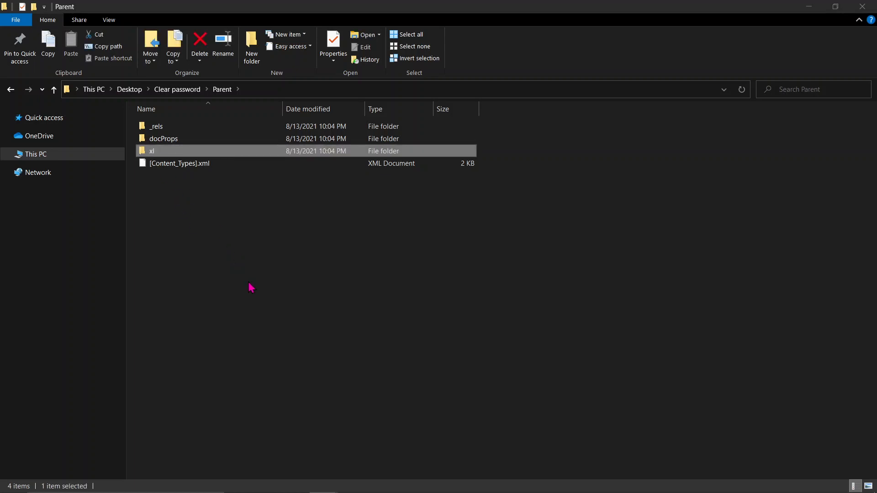
pyautogui.rightClick(153, 152)
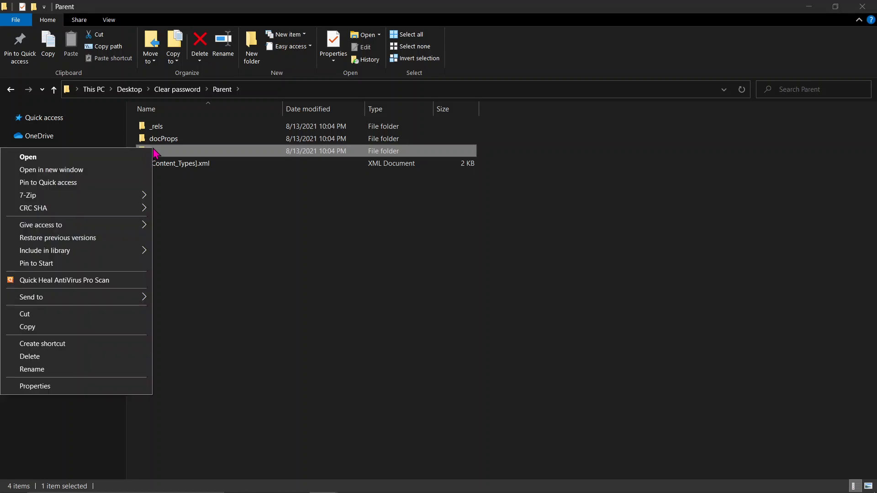
pyautogui.click(129, 157)
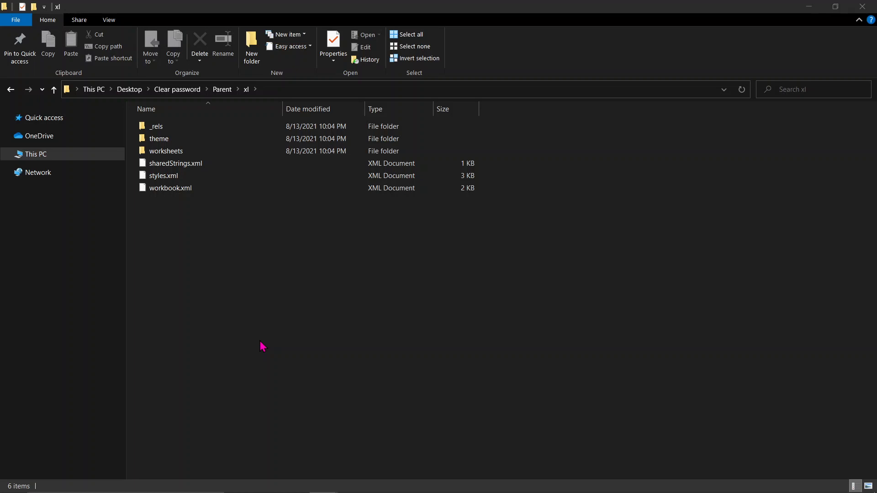
pyautogui.doubleClick(178, 151)
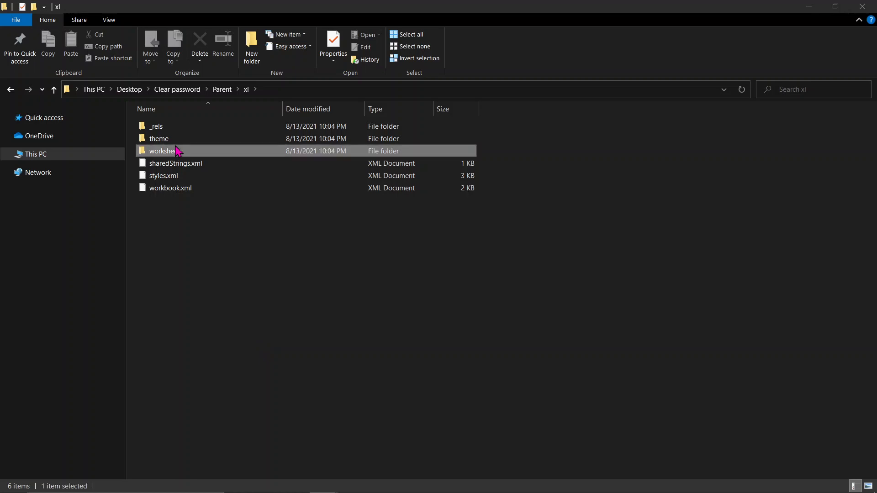
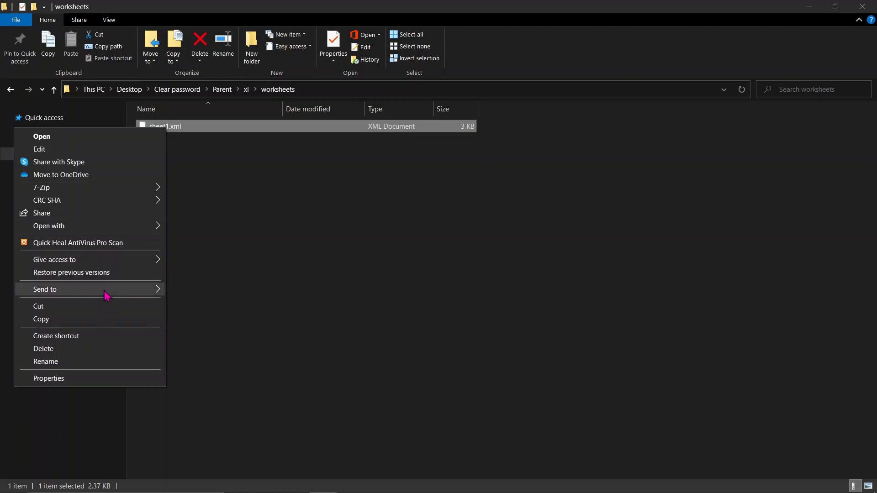
# Open sheet1.xml from the worksheets folder in WordPad via Open with.
pyautogui.moveTo(106, 296)
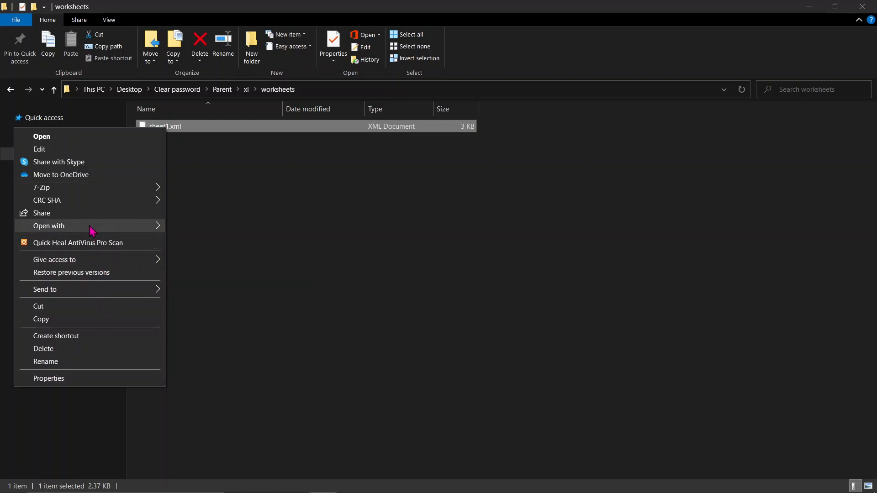
pyautogui.moveTo(92, 231)
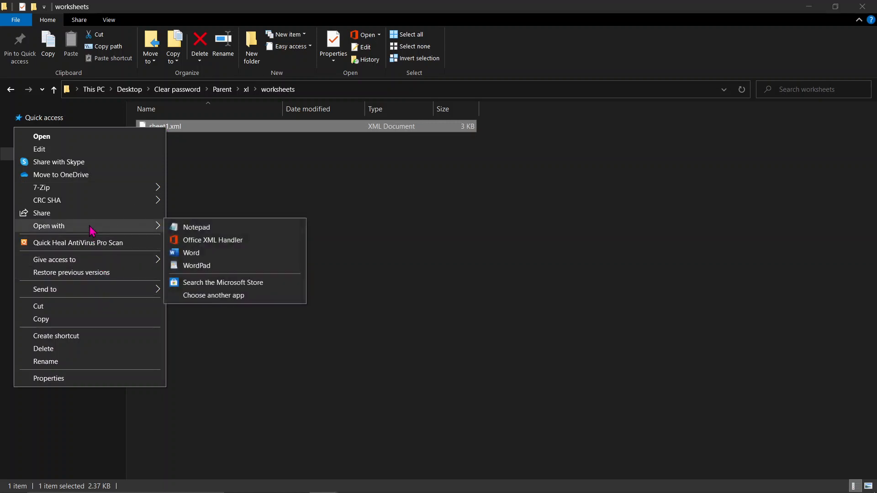
pyautogui.click(202, 267)
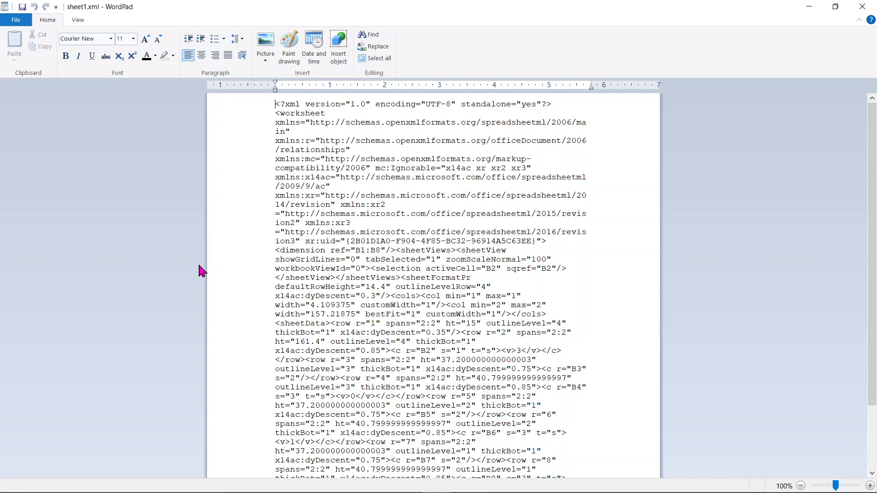
# Search the XML for 'Sheetprotection' to locate the sheetProtection tag after sheetData.
pyautogui.hotkey('ctrl', 'f')
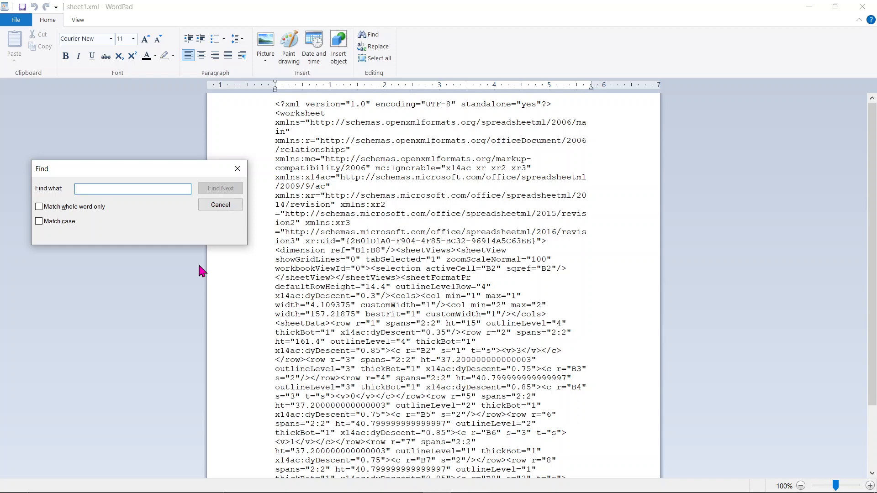
pyautogui.write('Sh')
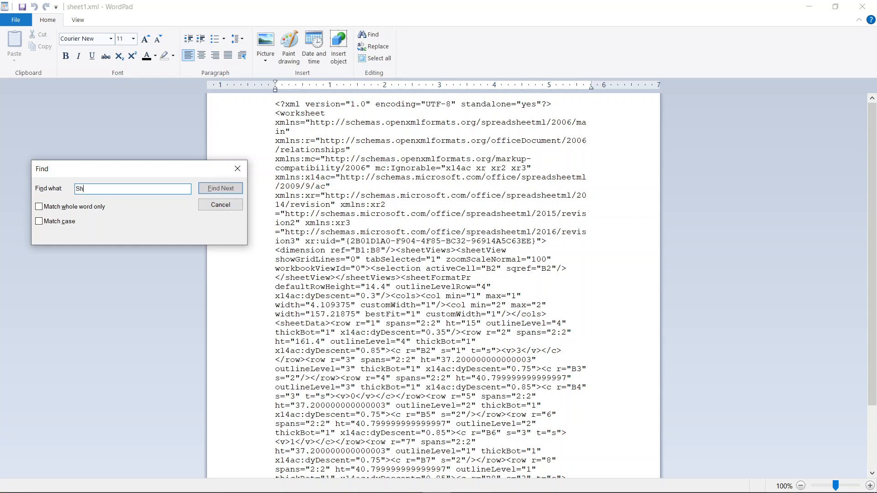
pyautogui.write('eetprotect')
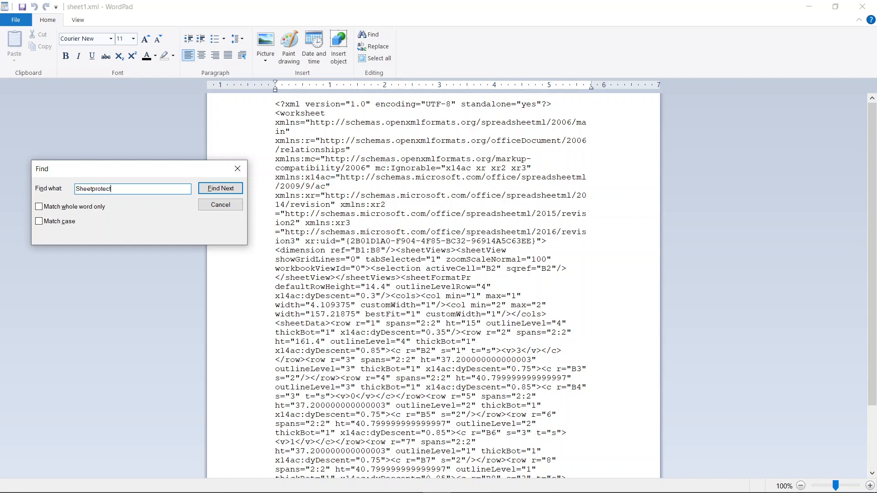
pyautogui.write('ion')
pyautogui.click(231, 190)
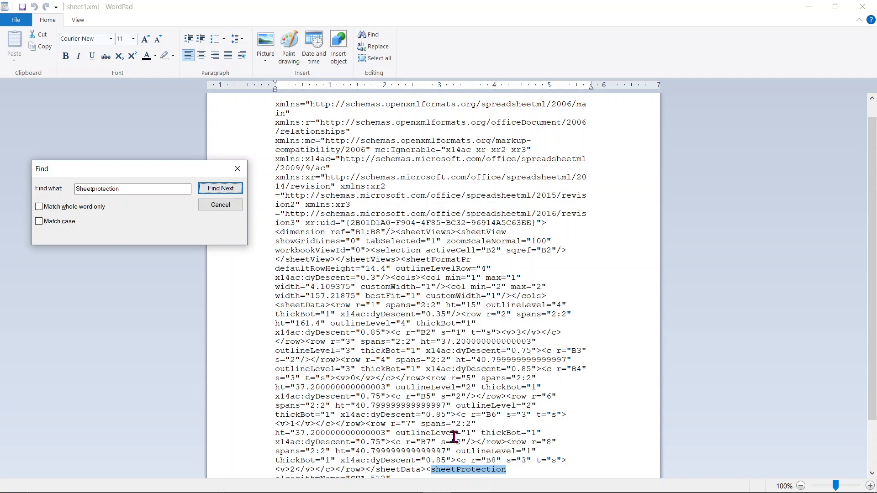
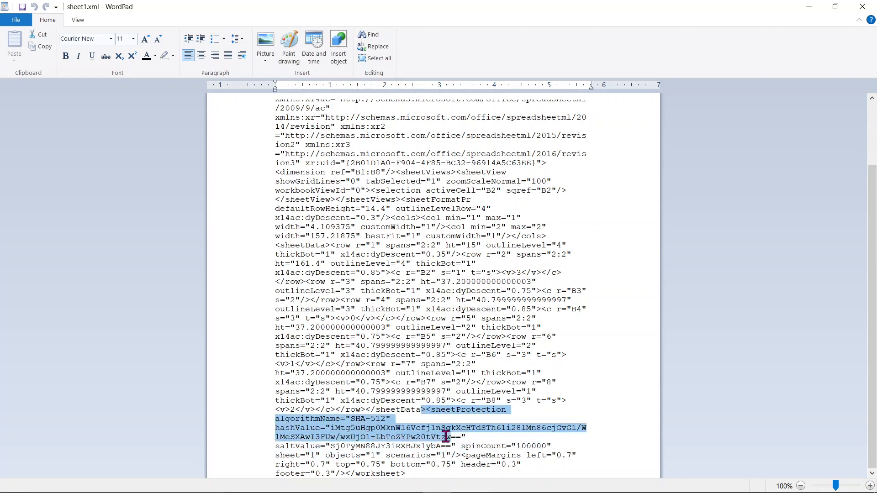
# Select the whole sheetProtection tag, from <sheetProtection through scenarios="1"/>.
pyautogui.moveTo(446, 436); pyautogui.dragTo(458, 453)
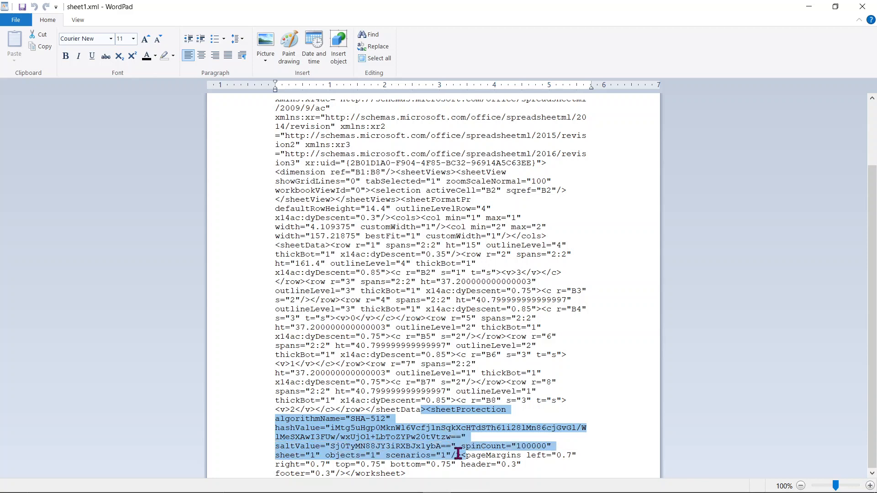
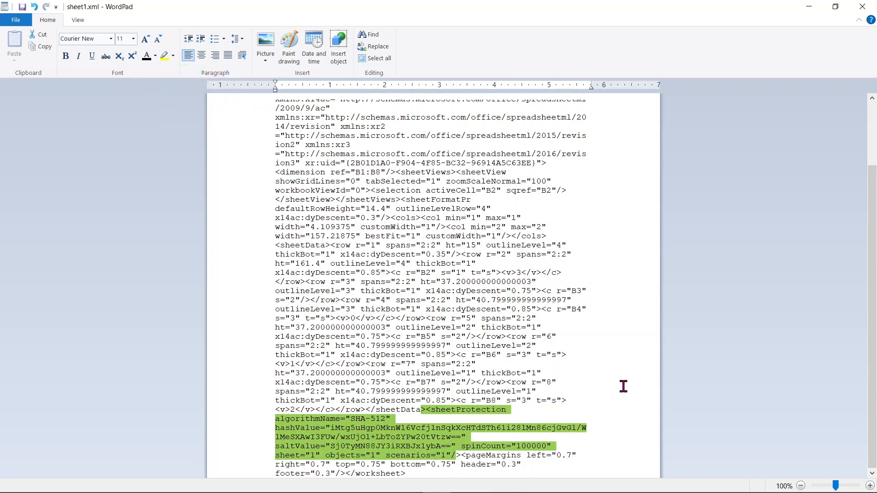
pyautogui.click(624, 427)
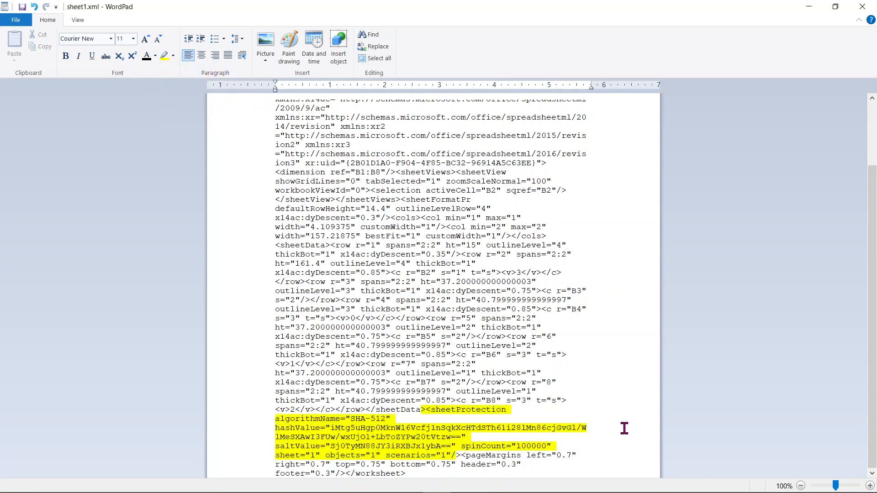
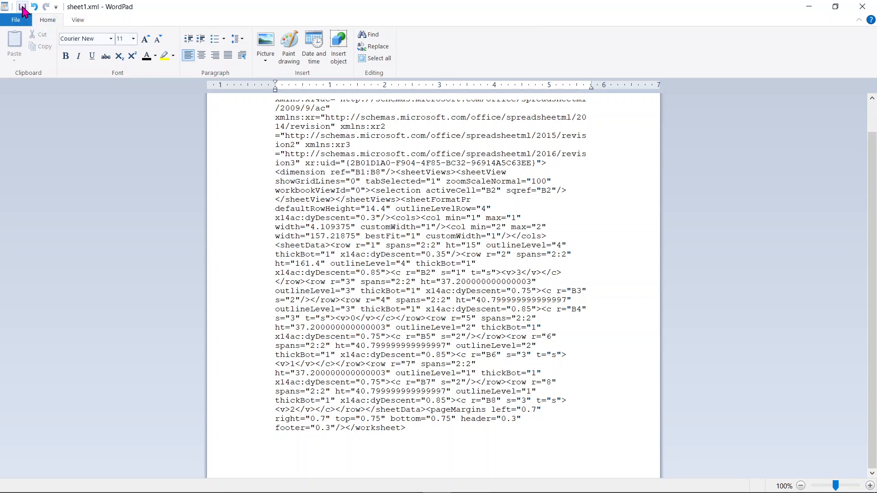
# Save sheet1.xml without the sheetProtection tag and exit WordPad to the worksheets folder.
pyautogui.click(22, 7)
pyautogui.click(863, 8)
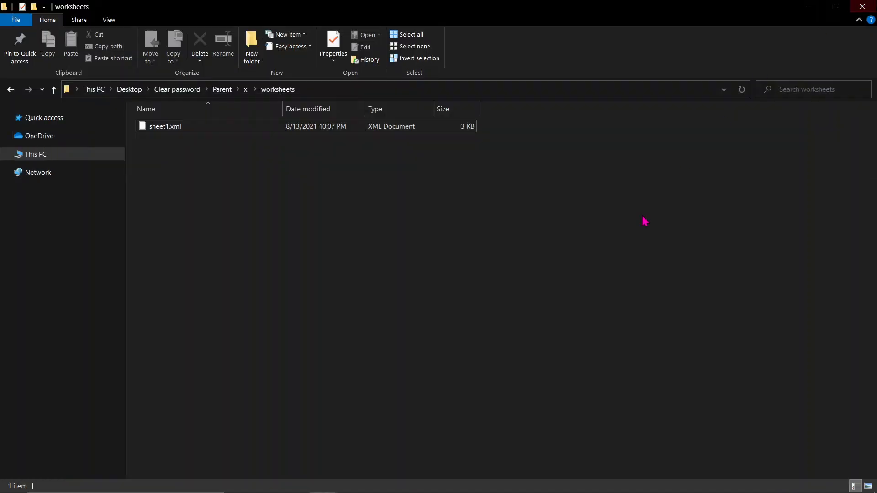
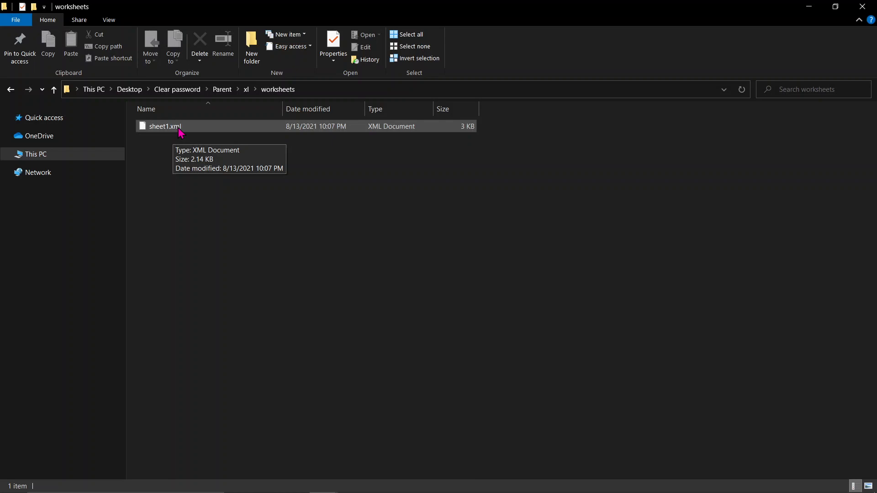
# Go from the worksheets folder back up to the Parent folder.
pyautogui.click(180, 132)
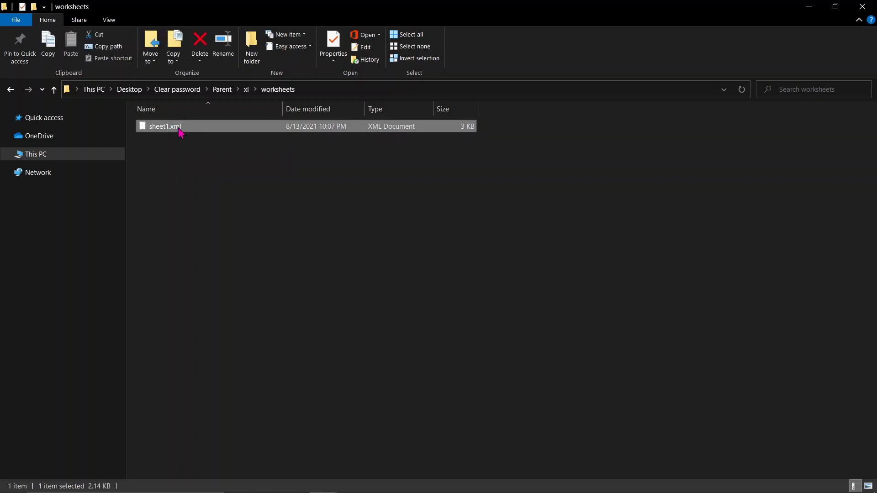
pyautogui.click(220, 96)
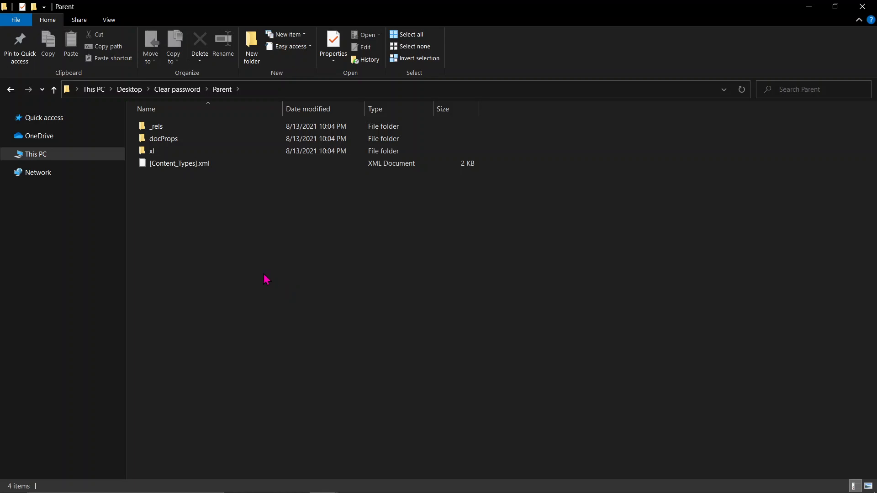
# Select _rels, docProps, xl and [Content_Types].xml and send them to a Compressed (zipped) folder.
pyautogui.moveTo(214, 197); pyautogui.dragTo(194, 165)
pyautogui.moveTo(153, 121); pyautogui.dragTo(155, 126)
pyautogui.rightClick(155, 125)
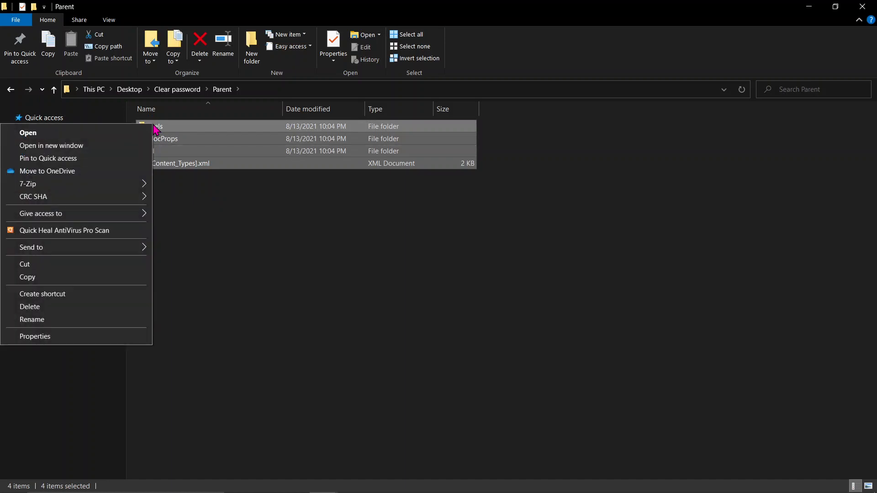
pyautogui.moveTo(127, 250)
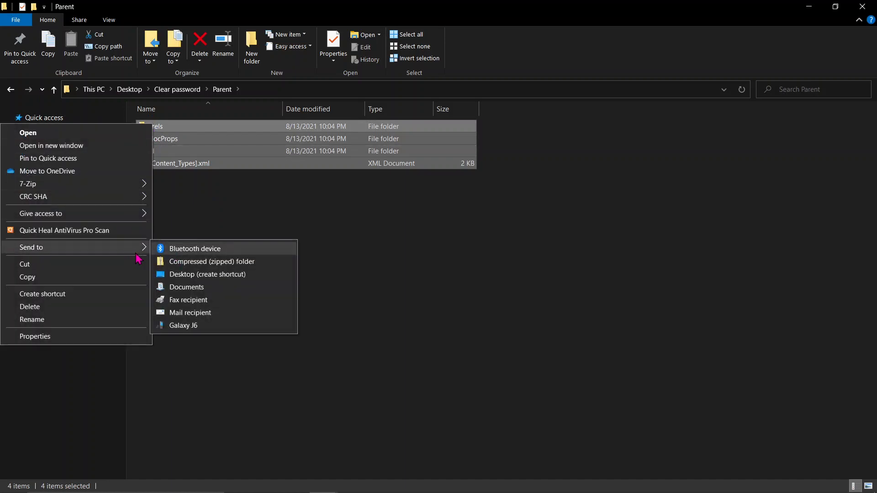
pyautogui.click(187, 267)
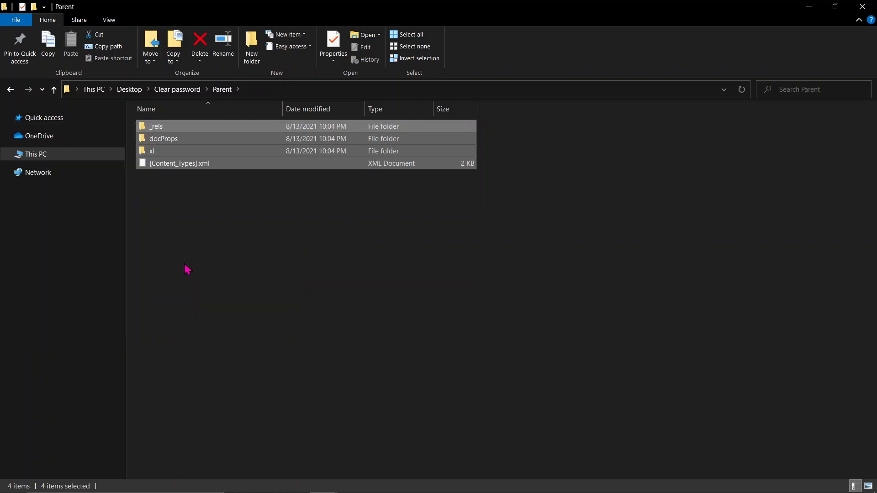
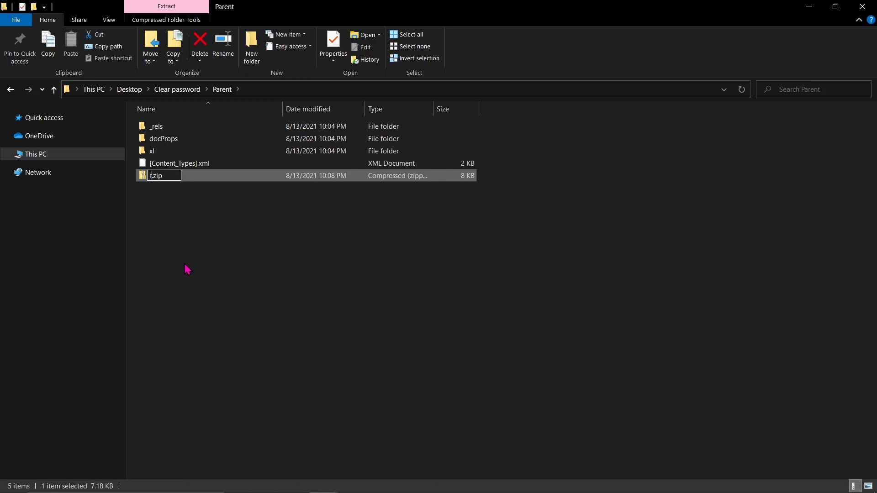
# Continue typing the zip archive's new name so it reads 'reco', on its way to recover.zip.
pyautogui.write('ecover.')
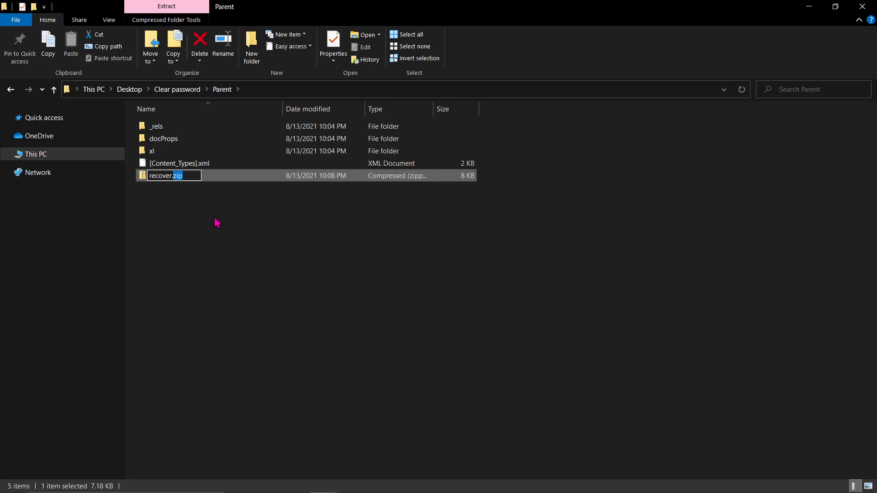
# Replace the zip extension with xlsx in the archive's rename box, making it recover.xlsx.
pyautogui.write('xlsx')
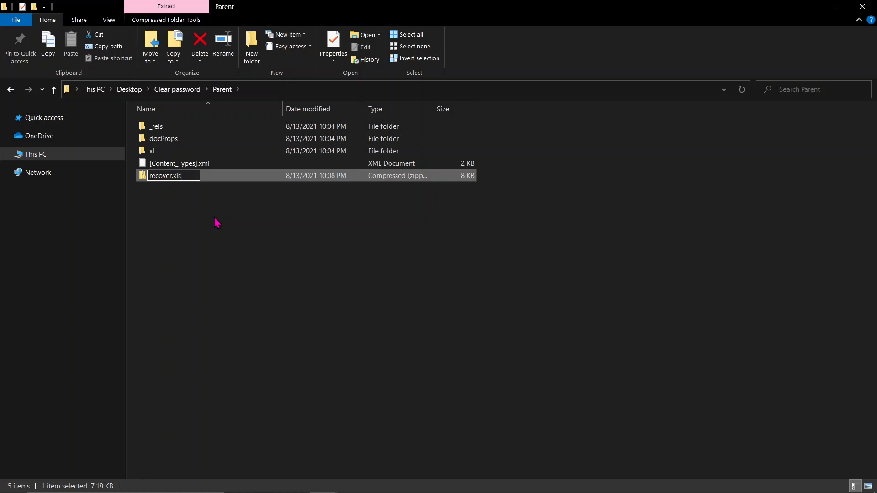
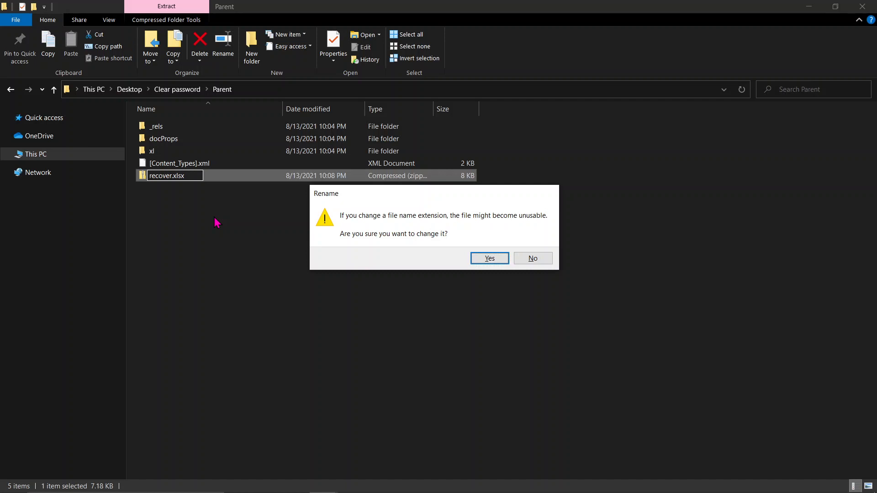
# Accept the extension-change warning so recover.xlsx becomes an Excel worksheet, then deselect it.
pyautogui.click(481, 257)
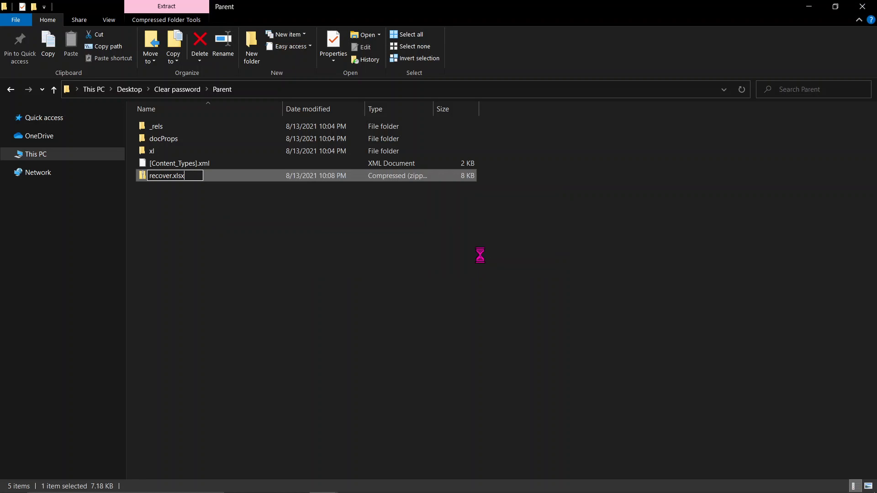
pyautogui.click(192, 248)
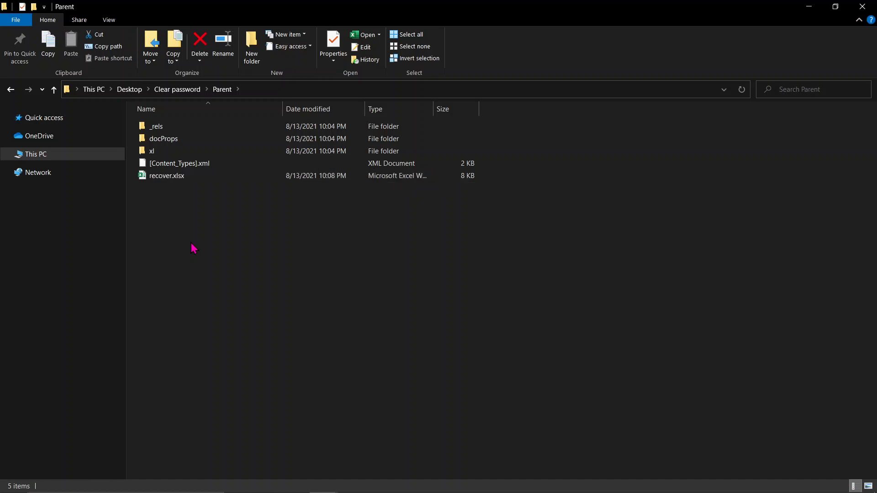
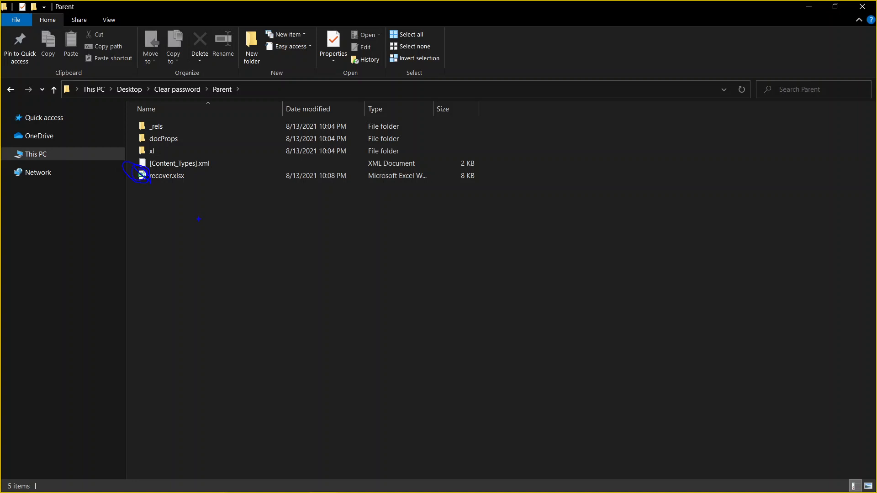
pyautogui.press('Escape')
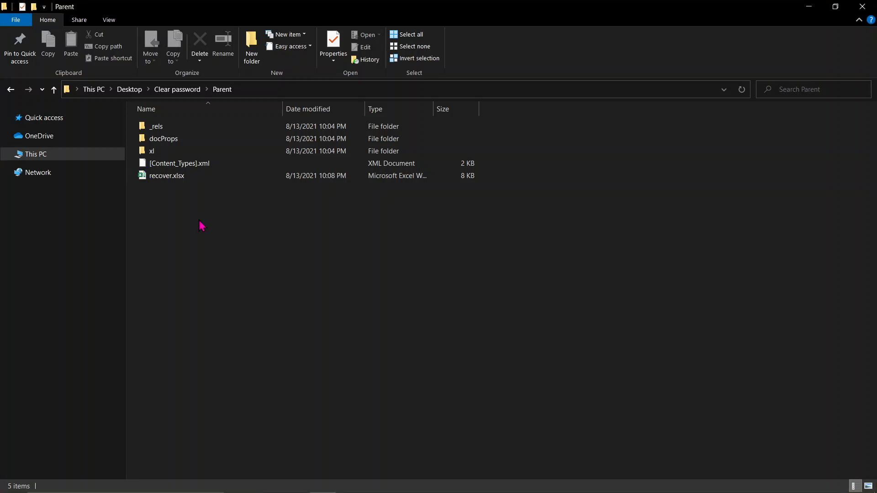
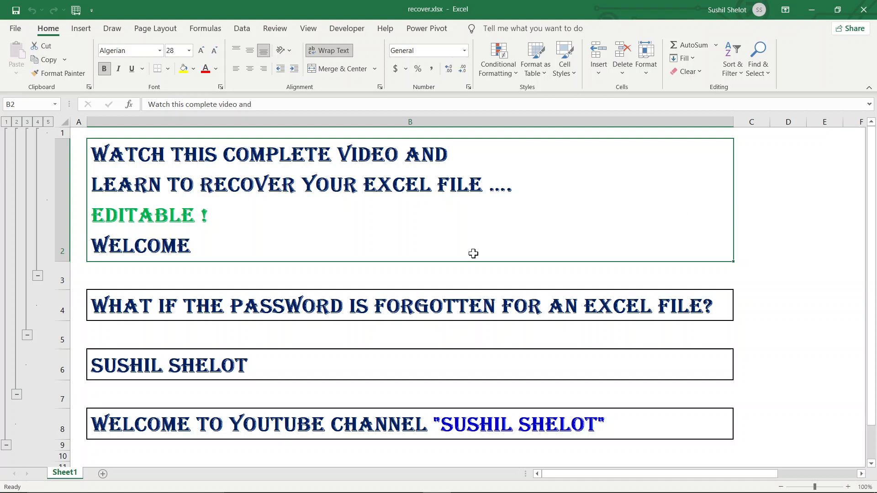
# Append ' once again' after 'Welcome' in cell B2 and commit the edit.
pyautogui.doubleClick(403, 243)
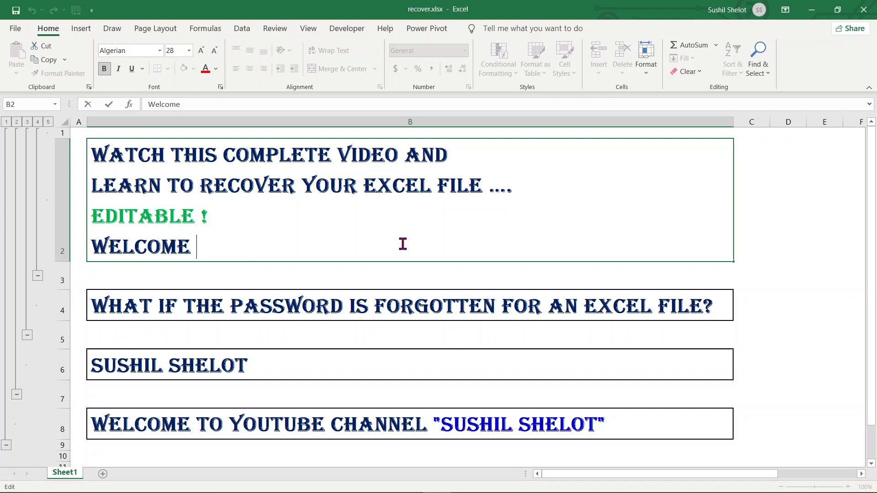
pyautogui.write('once ')
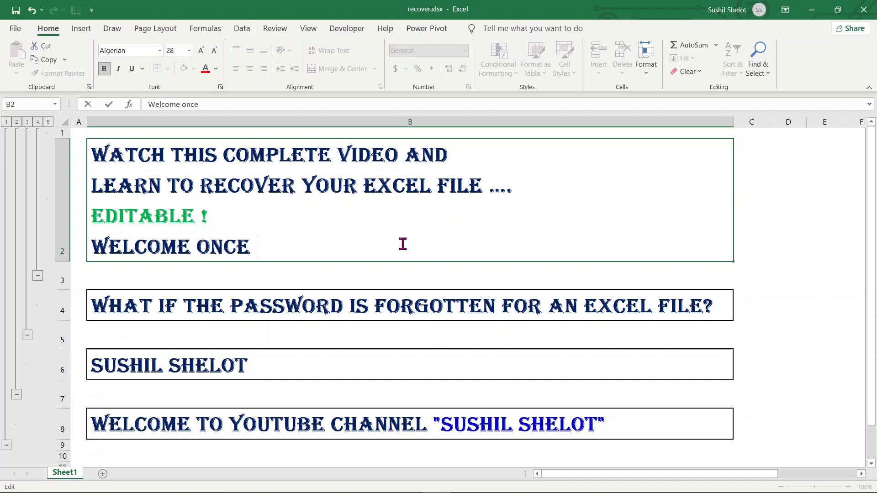
pyautogui.write('again')
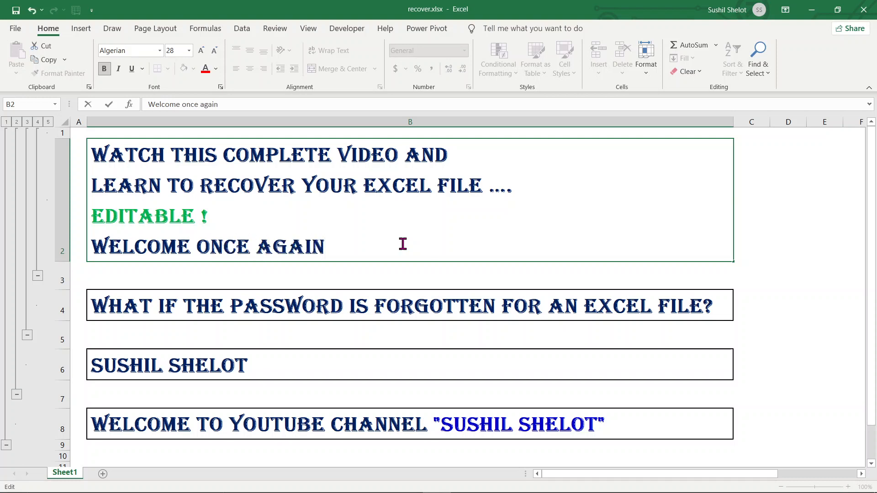
pyautogui.click(740, 237)
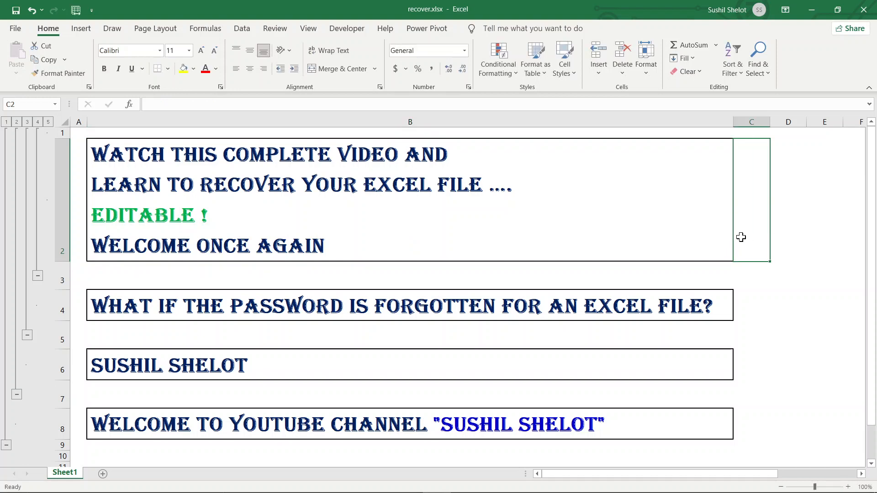
# Move off B2, save recover.xlsx, and select empty cell E2.
pyautogui.press('Down')
pyautogui.press('Down')
pyautogui.press('Down')
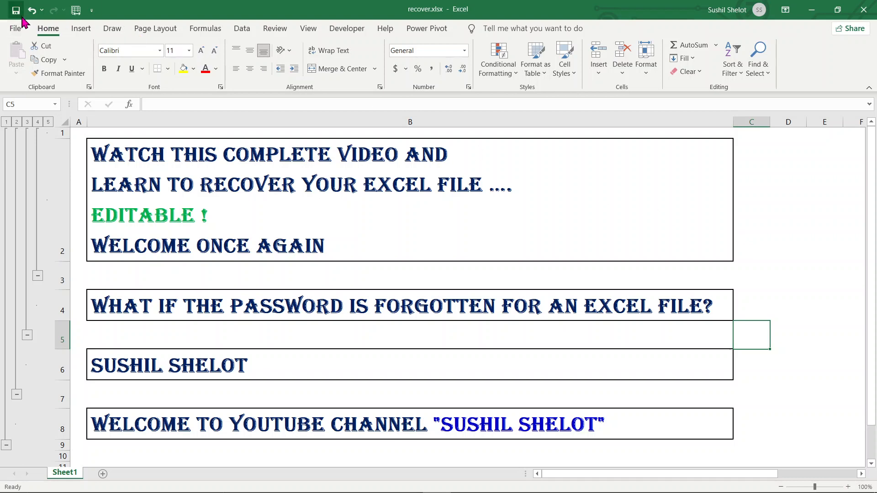
pyautogui.click(16, 14)
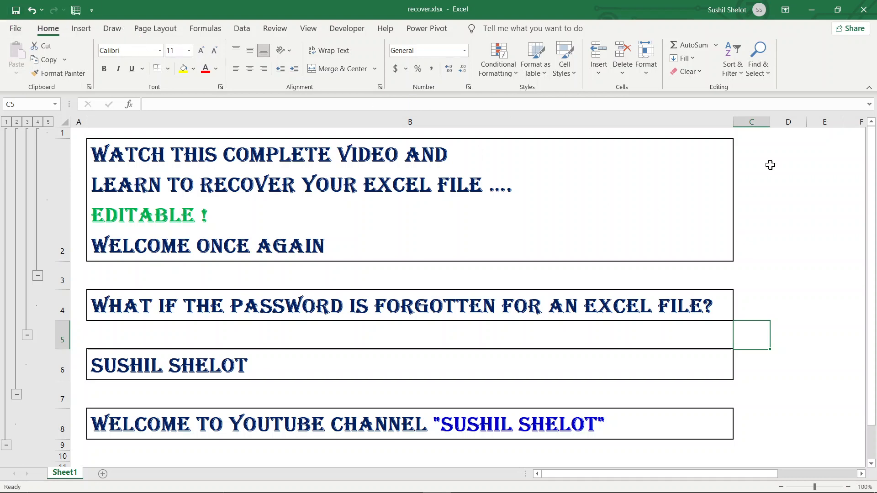
pyautogui.click(809, 176)
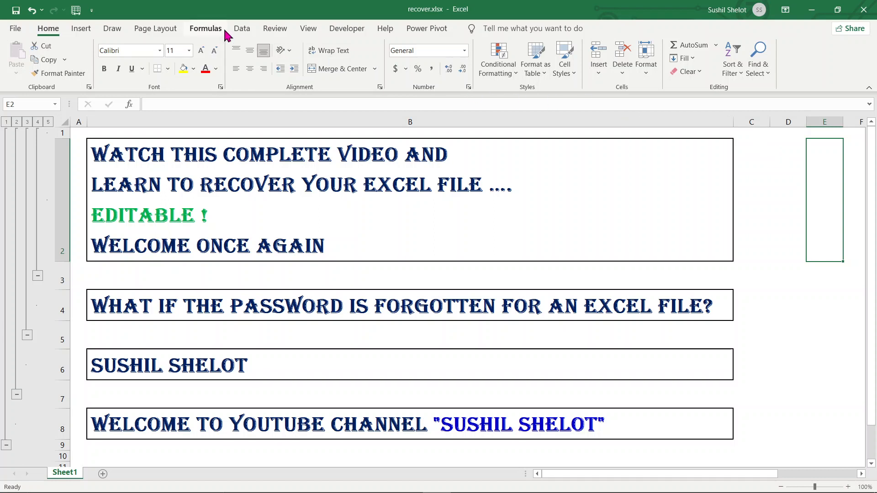
# Show the Review tab's Protect Sheet and Protect Workbook options, then select cell D2.
pyautogui.click(276, 30)
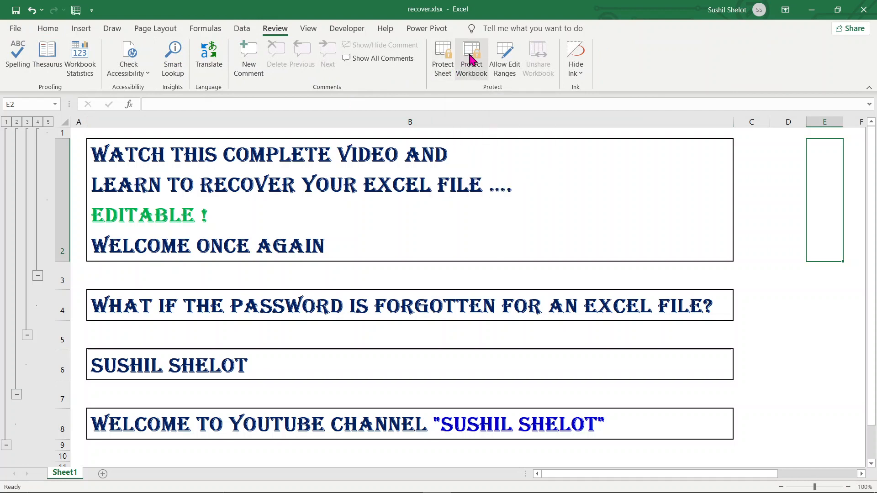
pyautogui.click(781, 213)
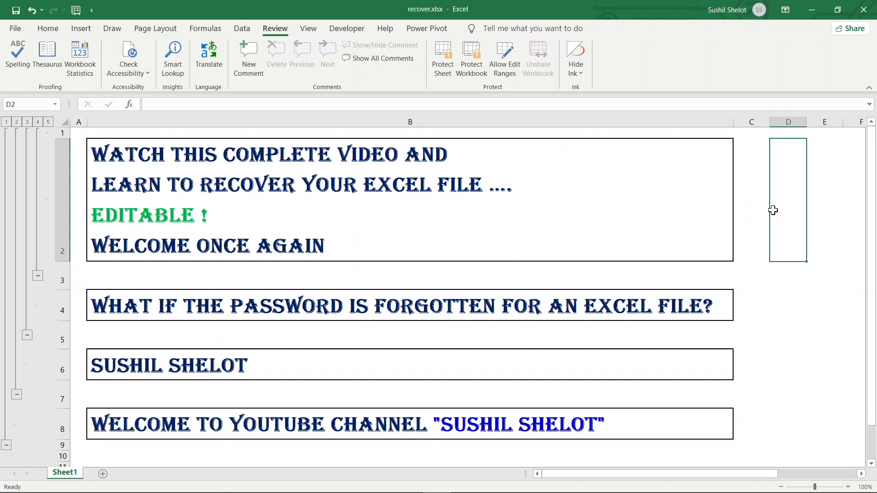